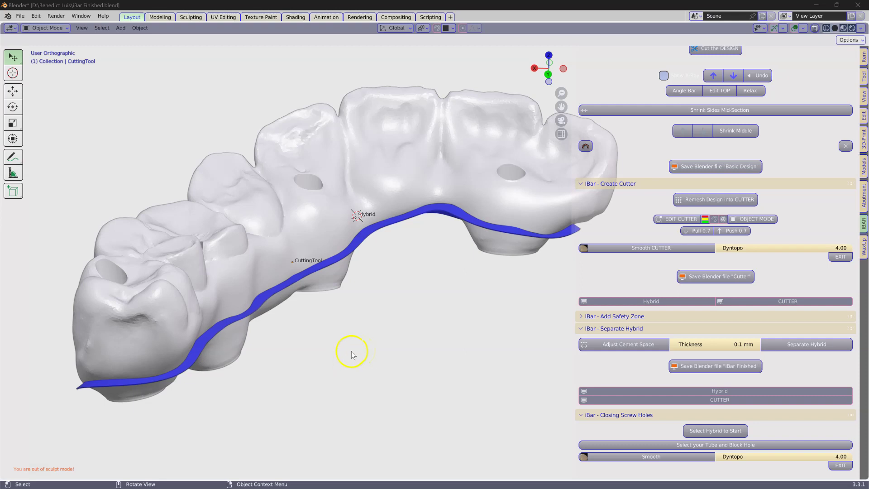
Separate the hybrid from the iBar, and hide the hybrid temporarily to check the bar on its own.
{"action": "middle_click_drag", "start_coordinate": [350, 349], "coordinate": [355, 322]}
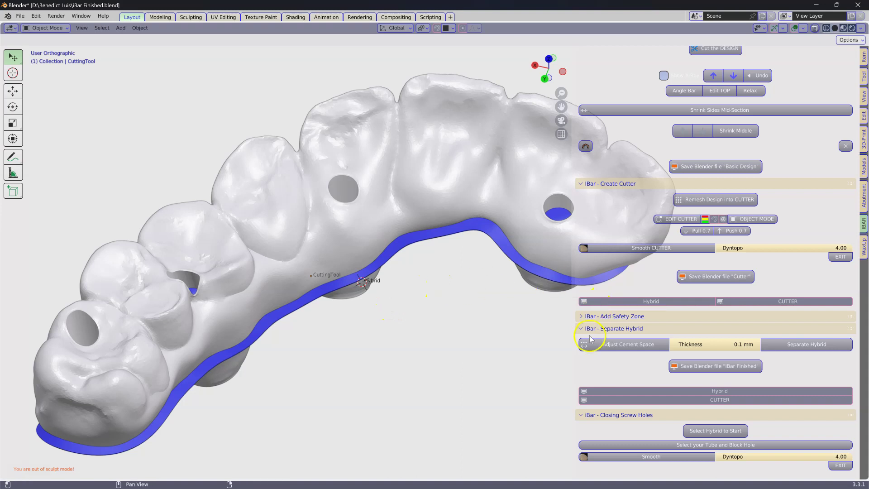
{"action": "left_click", "coordinate": [811, 345]}
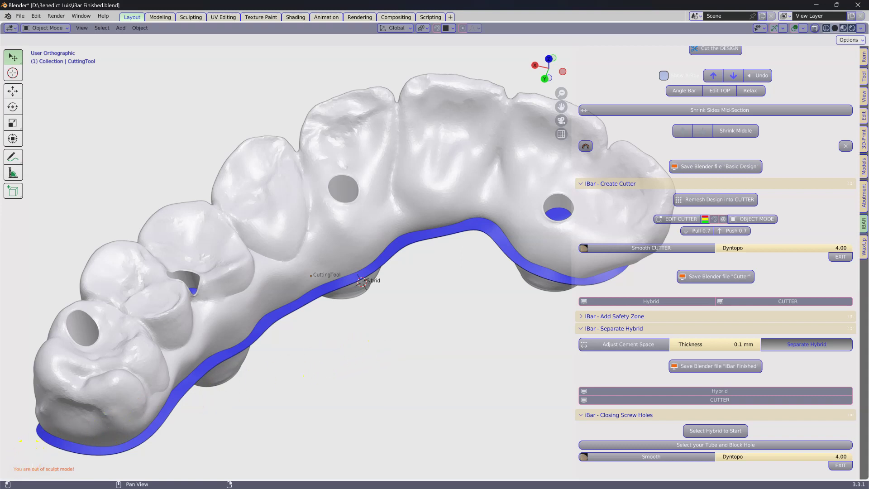
{"action": "key", "text": "h"}
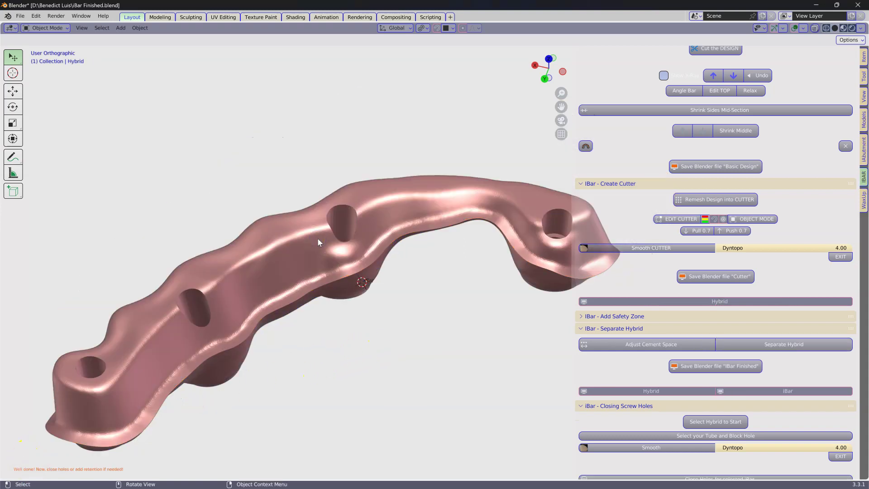
{"action": "middle_click_drag", "start_coordinate": [318, 242], "coordinate": [293, 159]}
{"action": "key", "text": "alt+h"}
Hide the iBar and select the hybrid on its own.
{"action": "left_click", "coordinate": [261, 357]}
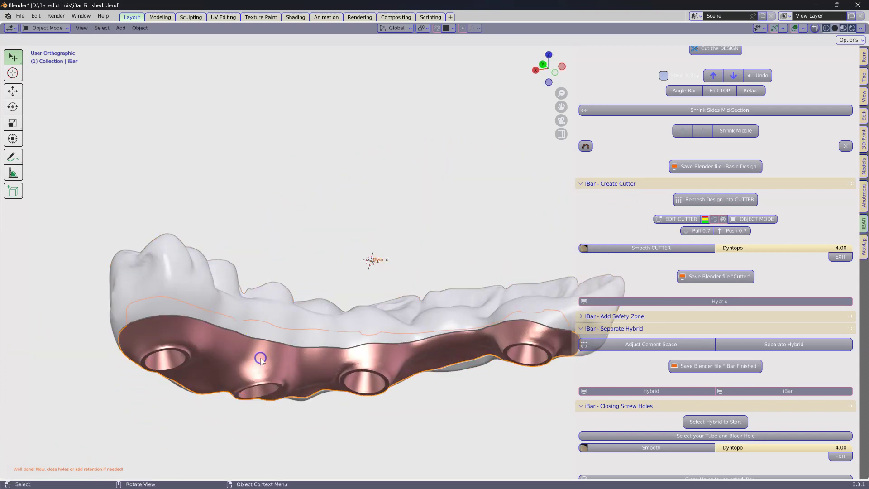
{"action": "key", "text": "h"}
{"action": "left_click", "coordinate": [270, 319]}
{"action": "middle_click_drag", "start_coordinate": [311, 330], "coordinate": [282, 259]}
{"action": "left_click", "coordinate": [445, 206]}
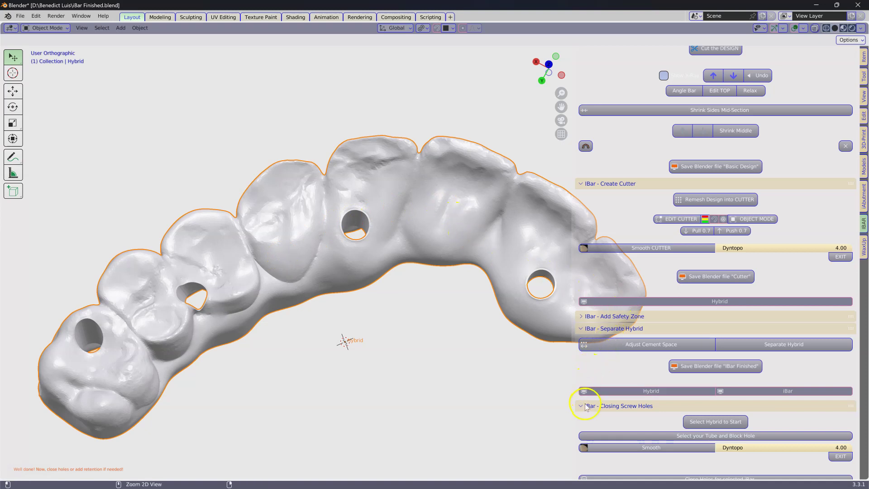
Block the hybrid's screw holes with the iBar Closing Screw Holes tools, using all four tubes.
{"action": "left_click", "coordinate": [596, 406], "text": "ctrl"}
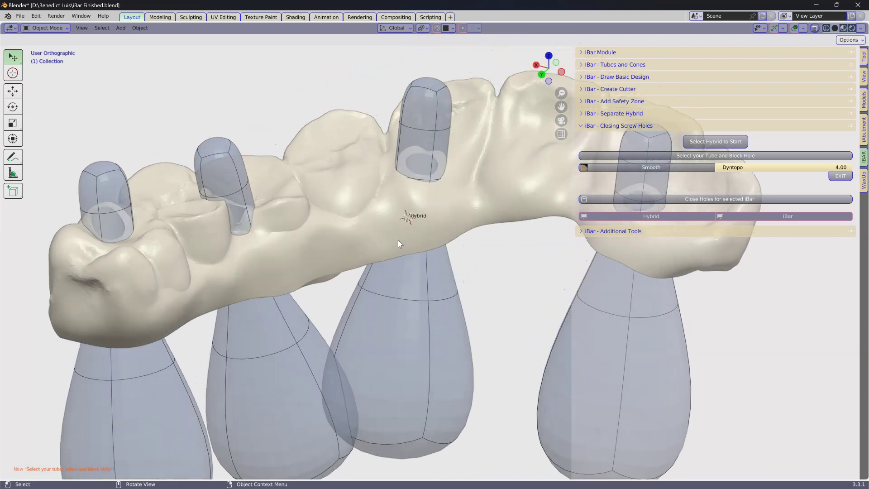
{"action": "middle_click_drag", "start_coordinate": [397, 240], "coordinate": [167, 221]}
{"action": "left_click", "coordinate": [129, 215]}
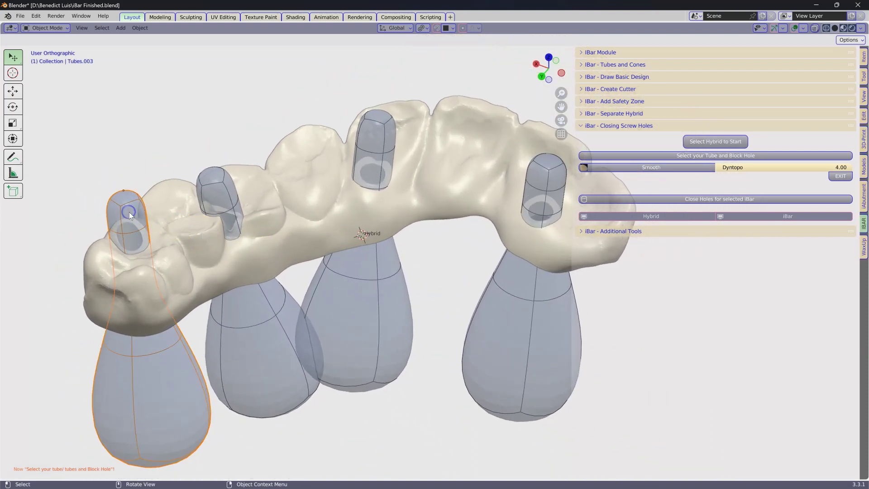
{"action": "left_click", "coordinate": [210, 181], "text": "shift"}
{"action": "left_click", "coordinate": [378, 127], "text": "shift"}
{"action": "left_click", "coordinate": [543, 166], "text": "shift"}
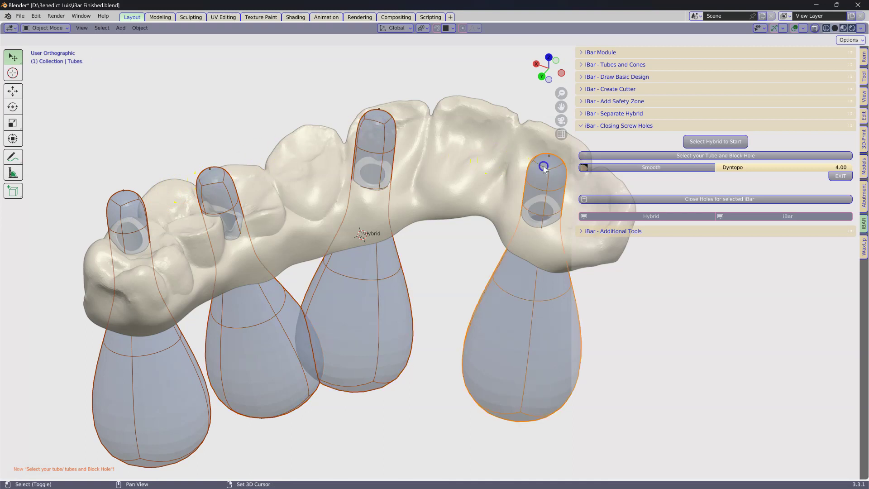
{"action": "left_click", "coordinate": [728, 157]}
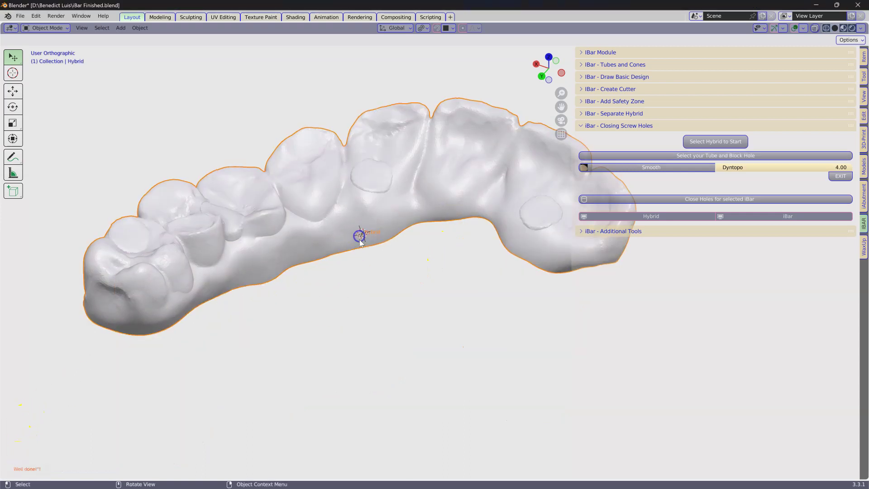
Split the viewport and show the hybrid's vertex groups in a Properties editor beside it.
{"action": "mouse_move", "coordinate": [358, 237]}
{"action": "middle_mouse_down"}
{"action": "mouse_move", "coordinate": [368, 281]}
{"action": "mouse_move", "coordinate": [413, 258]}
{"action": "mouse_move", "coordinate": [463, 251]}
{"action": "mouse_move", "coordinate": [435, 264]}
{"action": "mouse_move", "coordinate": [70, 316]}
{"action": "mouse_move", "coordinate": [229, 344]}
{"action": "mouse_move", "coordinate": [271, 327]}
{"action": "middle_mouse_up"}
{"action": "scroll", "coordinate": [367, 280], "scroll_direction": "up", "scroll_amount": 3}
{"action": "scroll", "coordinate": [367, 280], "scroll_direction": "down", "scroll_amount": 5}
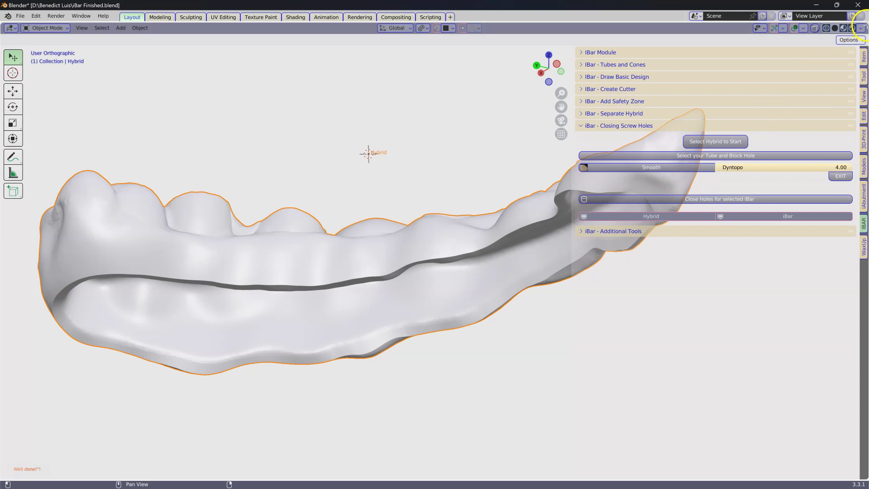
{"action": "left_click_drag", "start_coordinate": [863, 22], "coordinate": [608, 75]}
{"action": "left_click", "coordinate": [618, 28]}
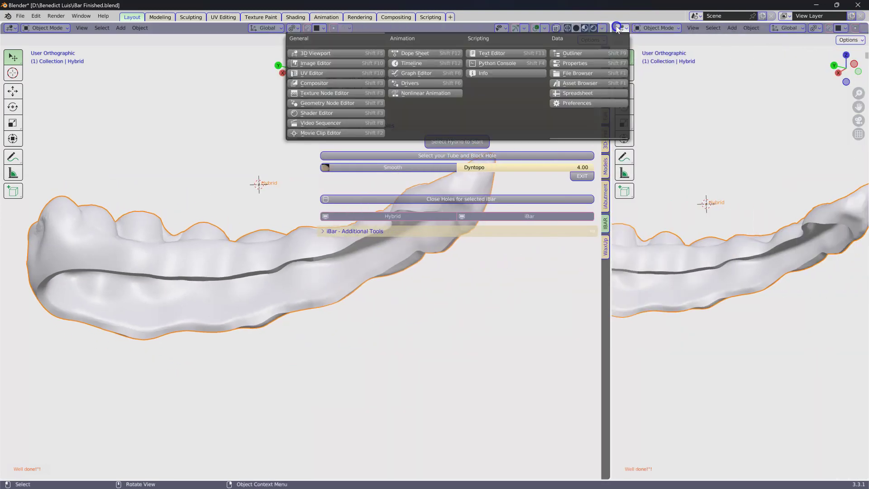
{"action": "left_click", "coordinate": [563, 63]}
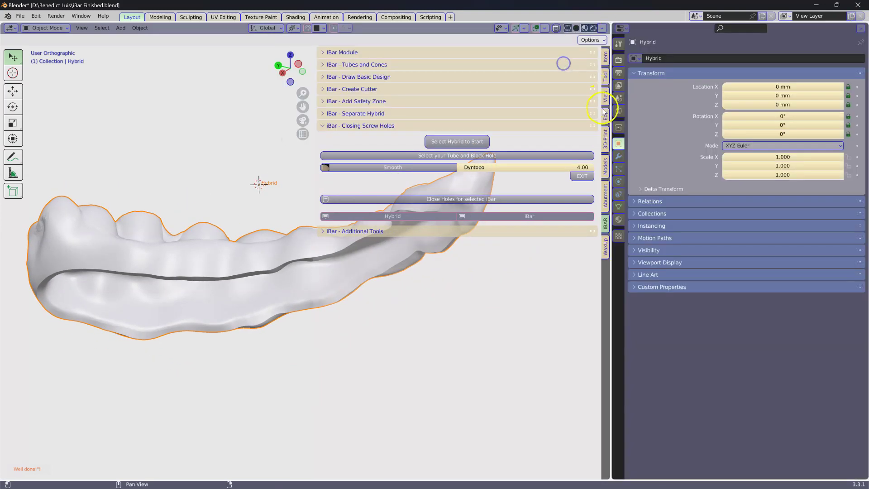
{"action": "left_click", "coordinate": [619, 207]}
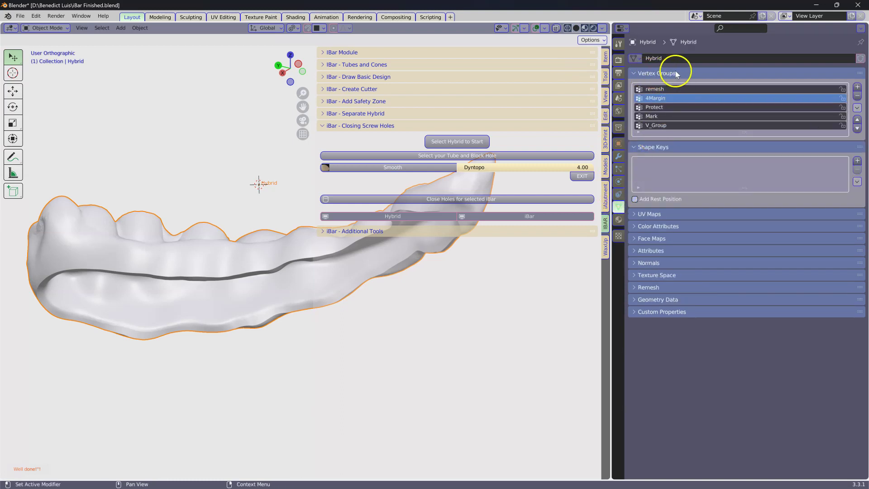
{"action": "left_click", "coordinate": [638, 74]}
{"action": "left_click", "coordinate": [638, 75]}
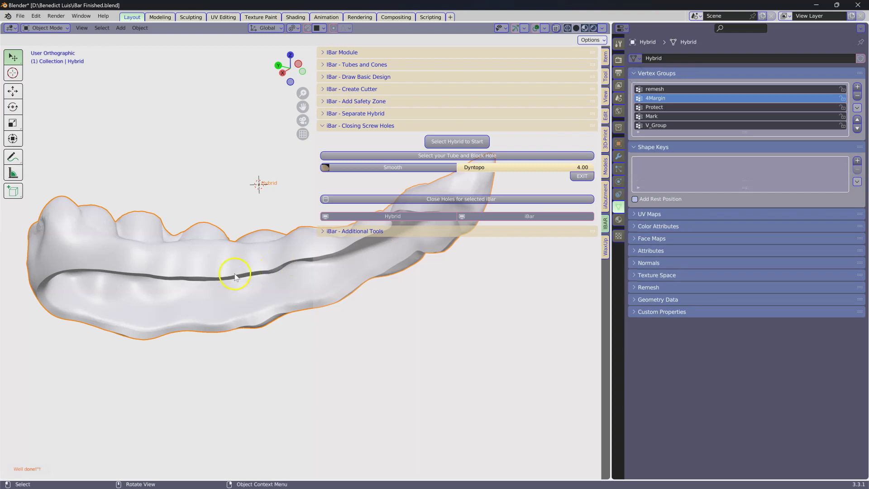
Delete the faces of the hybrid's Protect vertex group in Edit Mode, closing the Properties editor area before deleting.
{"action": "key", "text": "Tab"}
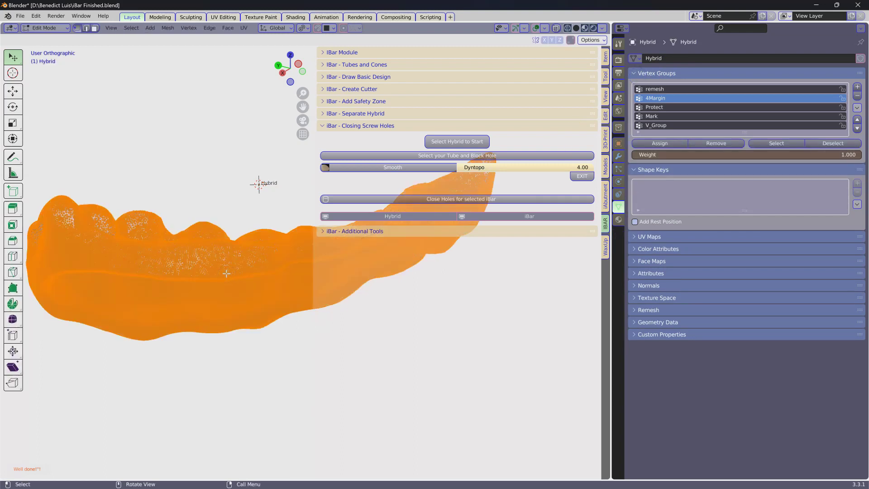
{"action": "key", "text": "alt+a"}
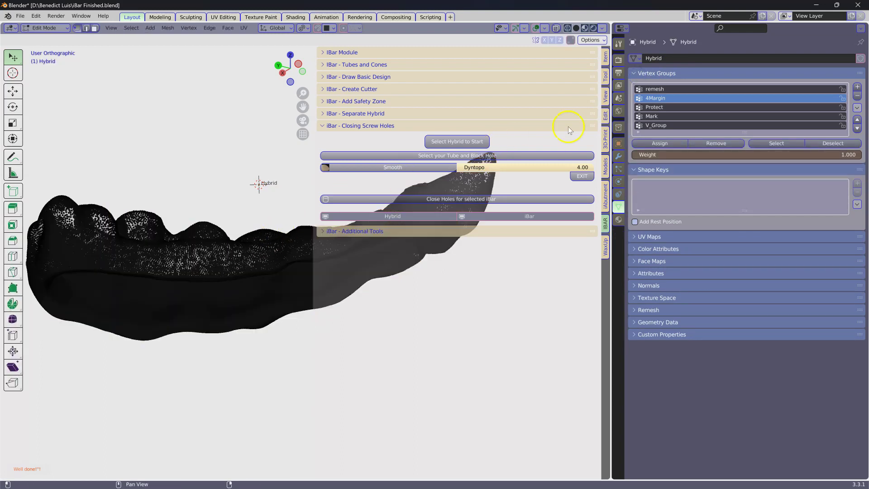
{"action": "left_click", "coordinate": [655, 108]}
{"action": "left_click", "coordinate": [776, 143]}
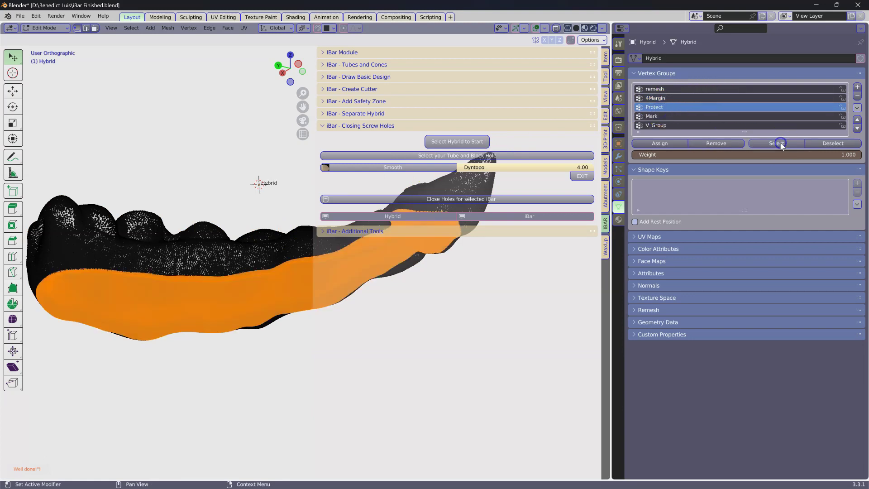
{"action": "left_click_drag", "start_coordinate": [610, 180], "coordinate": [735, 28]}
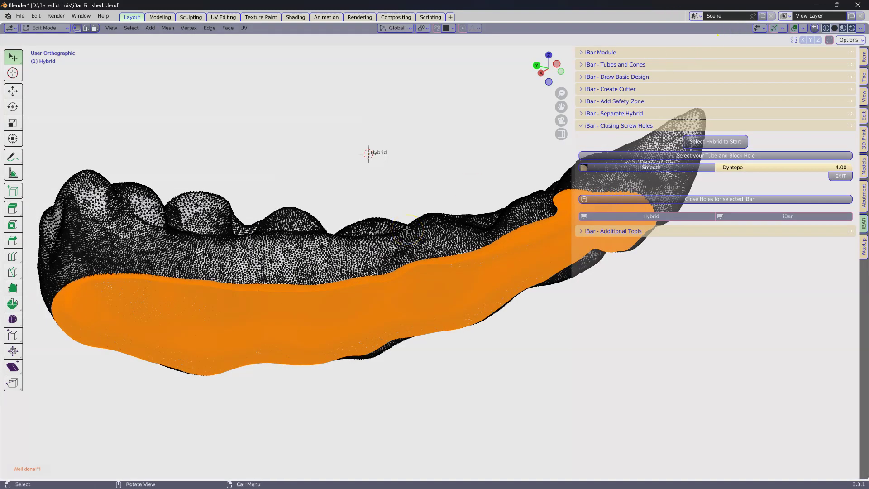
{"action": "key", "text": "x"}
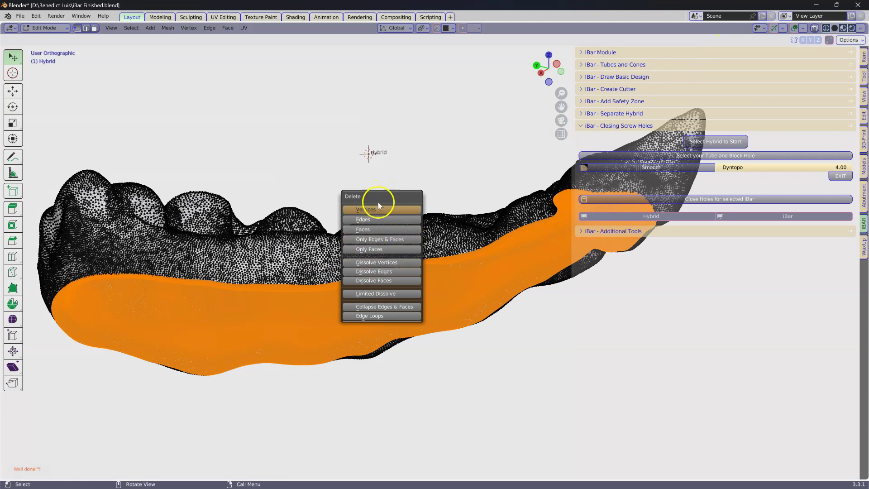
{"action": "left_click", "coordinate": [372, 231]}
Examine the hybrid mesh's inner side where the faces were deleted, and look over the Models module's cut and fill tools.
{"action": "middle_click_drag", "start_coordinate": [374, 239], "coordinate": [374, 213]}
{"action": "scroll", "coordinate": [370, 268], "scroll_direction": "up", "scroll_amount": 4}
{"action": "scroll", "coordinate": [371, 268], "scroll_direction": "up", "scroll_amount": 3}
{"action": "scroll", "coordinate": [367, 222], "scroll_direction": "down", "scroll_amount": 4}
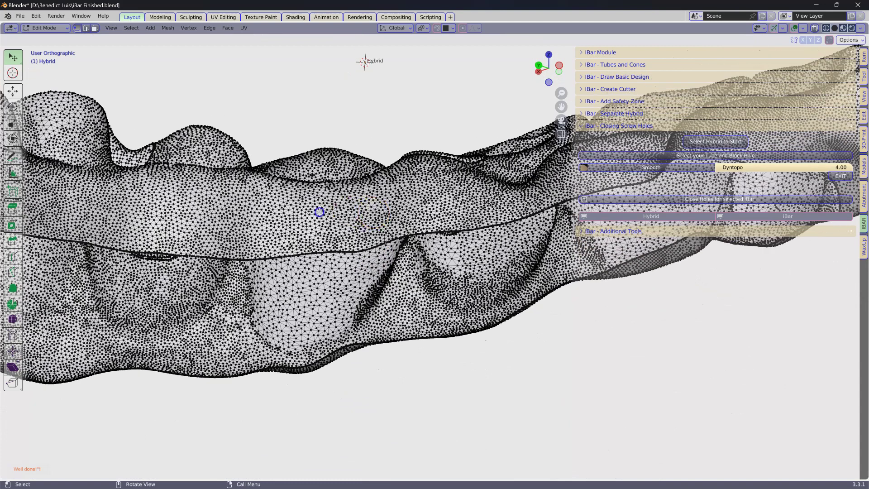
{"action": "left_click", "coordinate": [309, 162]}
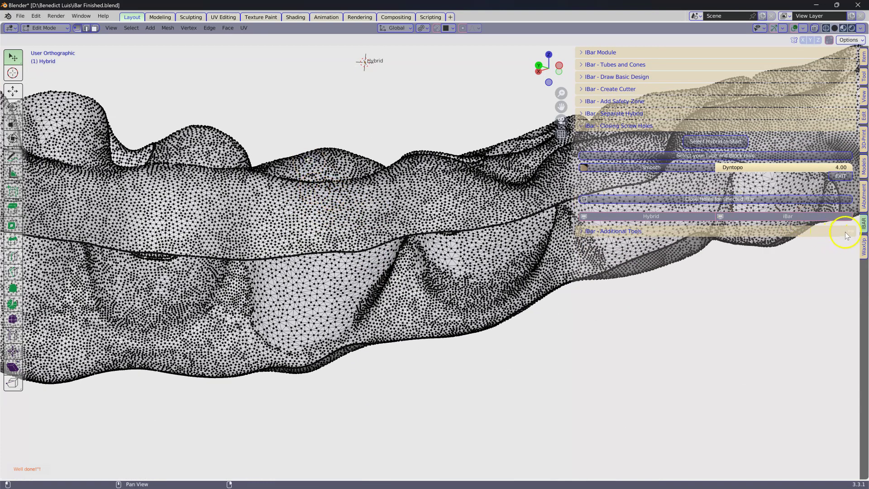
{"action": "left_click", "coordinate": [864, 166]}
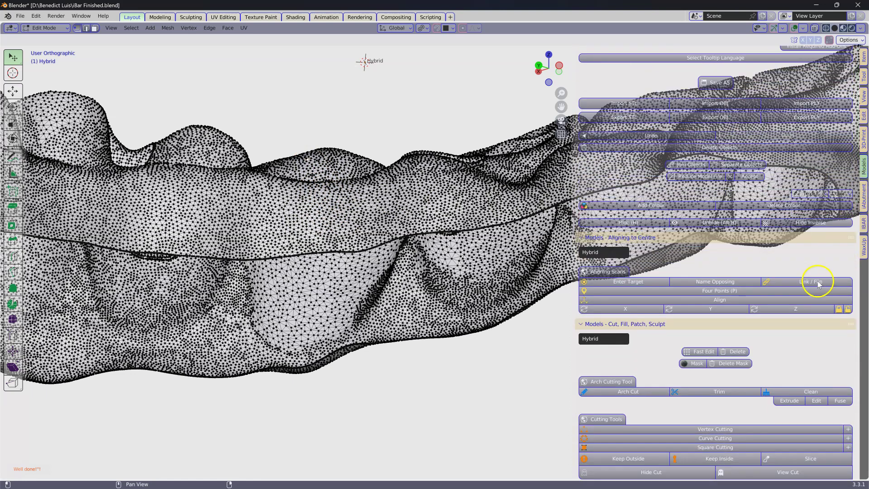
{"action": "scroll", "coordinate": [814, 285], "scroll_direction": "down", "scroll_amount": 1}
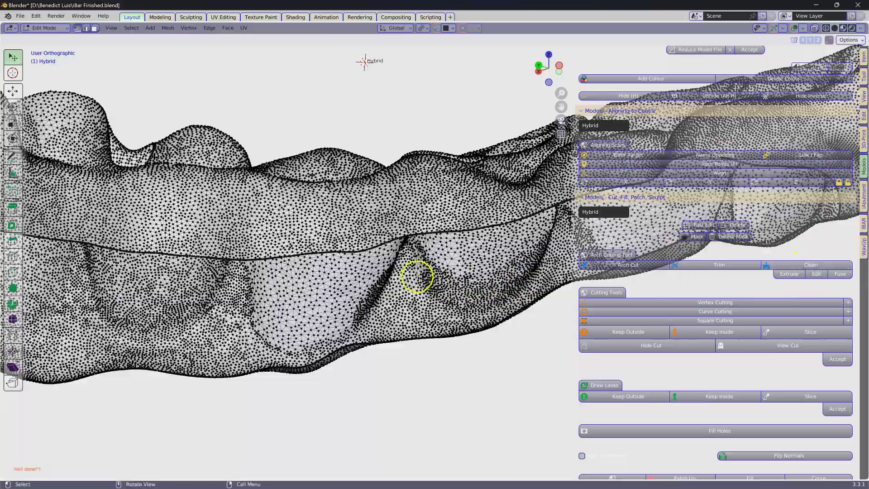
{"action": "middle_click_drag", "start_coordinate": [420, 277], "coordinate": [402, 280]}
{"action": "scroll", "coordinate": [403, 273], "scroll_direction": "down", "scroll_amount": 5}
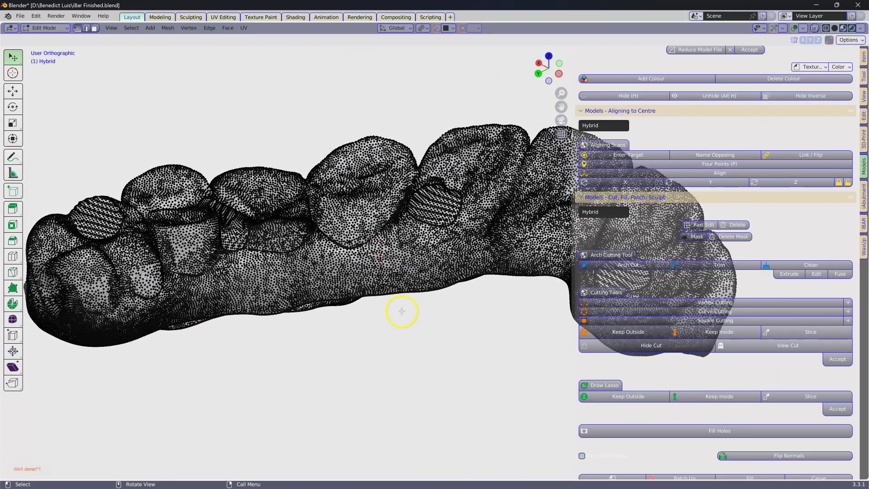
Return to Object Mode and make a temporary shell from the hybrid with the WaxUP Temporaries tools.
{"action": "key", "text": "Tab"}
{"action": "middle_click_drag", "start_coordinate": [402, 310], "coordinate": [401, 311]}
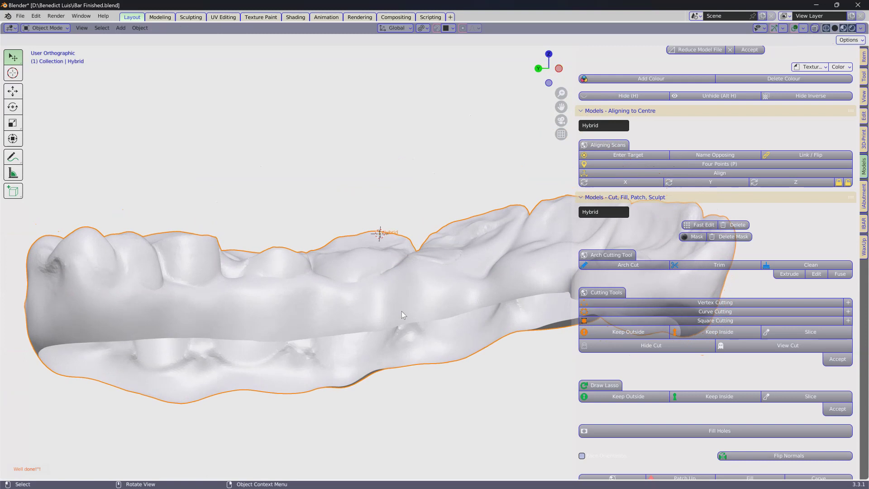
{"action": "left_click", "coordinate": [863, 246]}
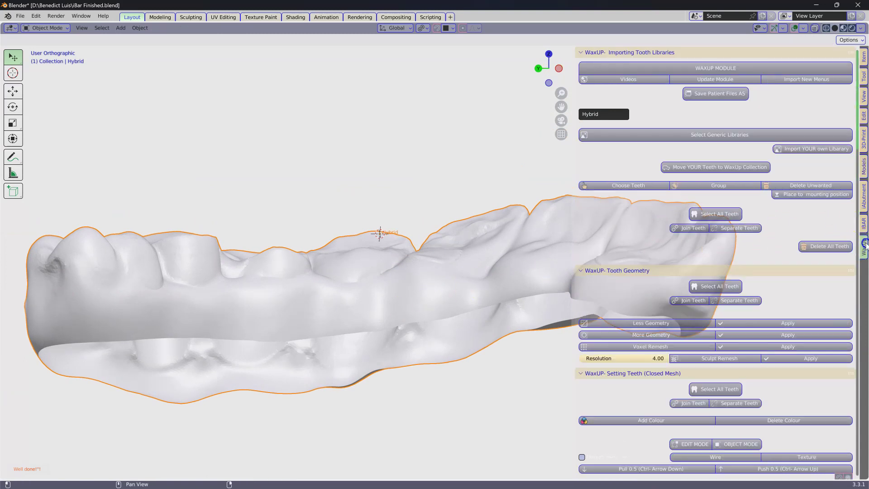
{"action": "left_click", "coordinate": [586, 373], "text": "ctrl"}
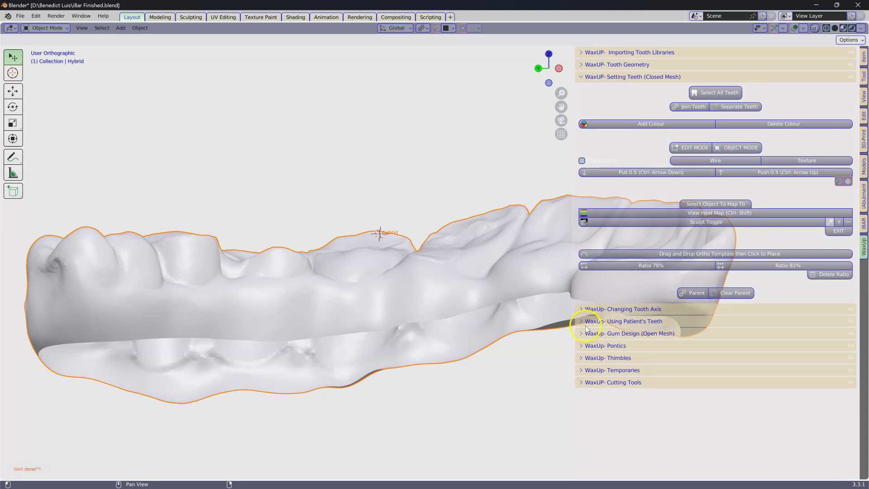
{"action": "left_click", "coordinate": [590, 374]}
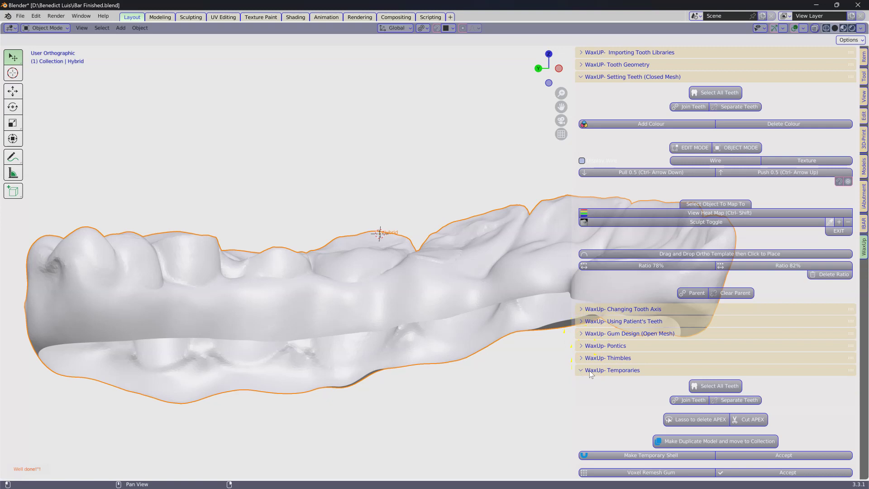
{"action": "left_click", "coordinate": [589, 372], "text": "ctrl"}
{"action": "middle_click_drag", "start_coordinate": [431, 267], "coordinate": [448, 248]}
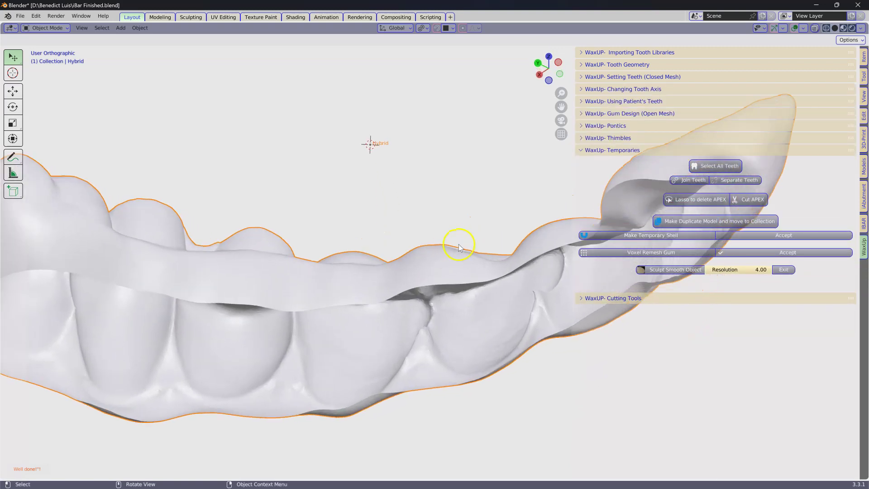
{"action": "left_click", "coordinate": [646, 235]}
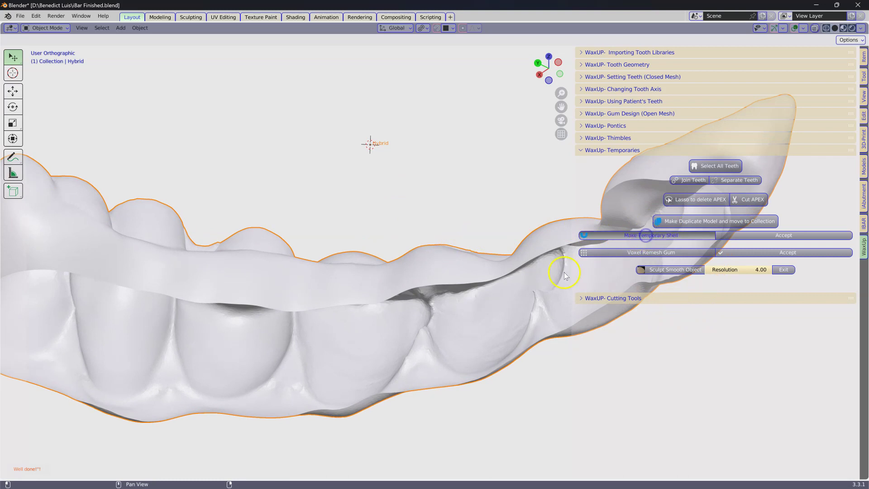
{"action": "middle_click_drag", "start_coordinate": [529, 285], "coordinate": [636, 248]}
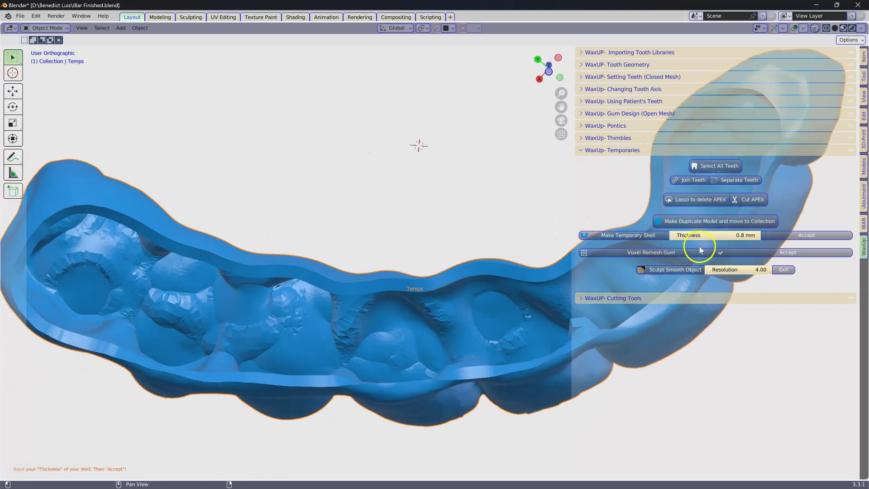
Set the temporary shell's thickness to 1 mm and check the shell from the inside.
{"action": "middle_click_drag", "start_coordinate": [561, 283], "coordinate": [652, 266]}
{"action": "left_click", "coordinate": [736, 236]}
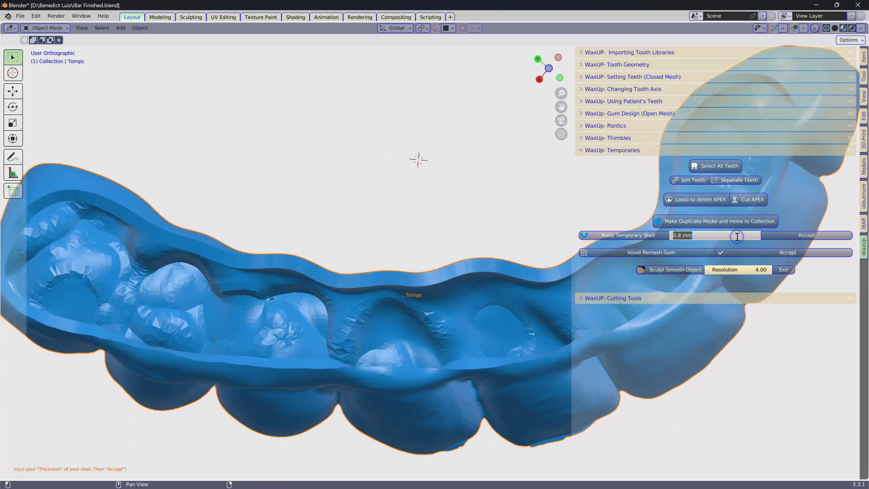
{"action": "type", "text": "1"}
{"action": "key", "text": "Return"}
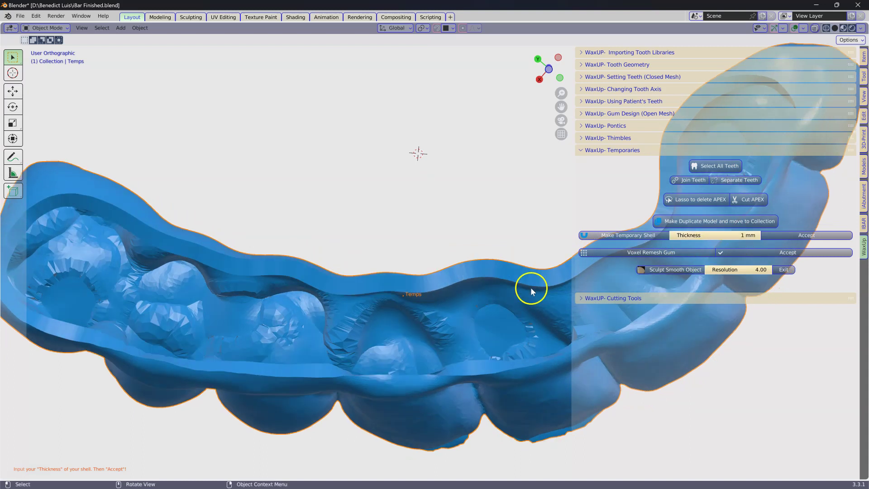
{"action": "mouse_move", "coordinate": [530, 287]}
{"action": "middle_mouse_down"}
{"action": "mouse_move", "coordinate": [444, 310]}
{"action": "mouse_move", "coordinate": [514, 283]}
{"action": "middle_mouse_up"}
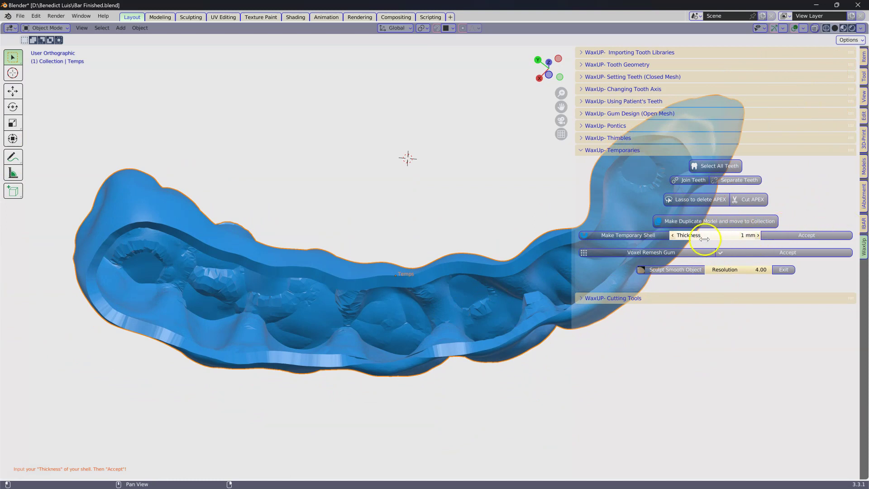
{"action": "middle_click_drag", "start_coordinate": [484, 319], "coordinate": [457, 330]}
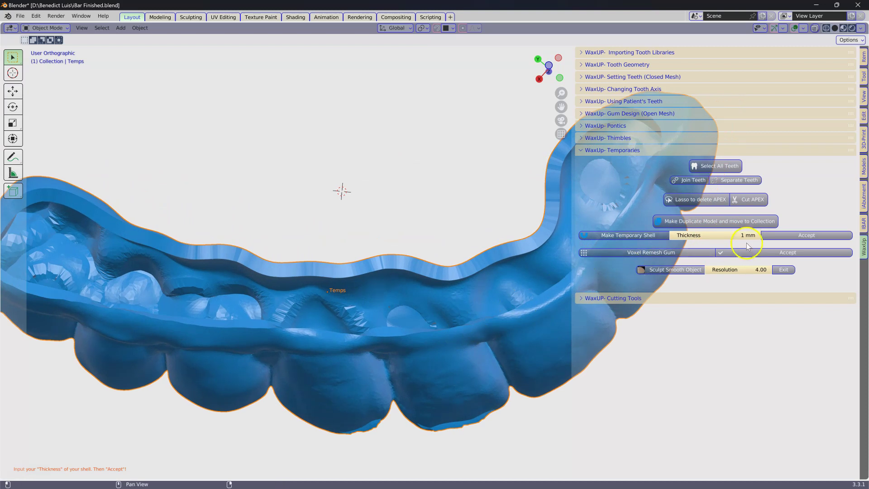
Accept the temporary shell's thickness and inspect the resulting shell from its inner side.
{"action": "left_click", "coordinate": [803, 239]}
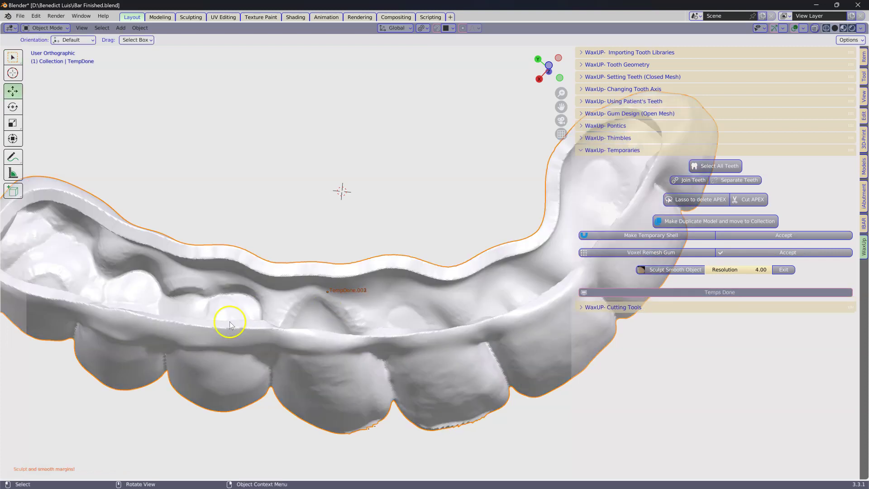
{"action": "middle_click_drag", "start_coordinate": [304, 309], "coordinate": [361, 271]}
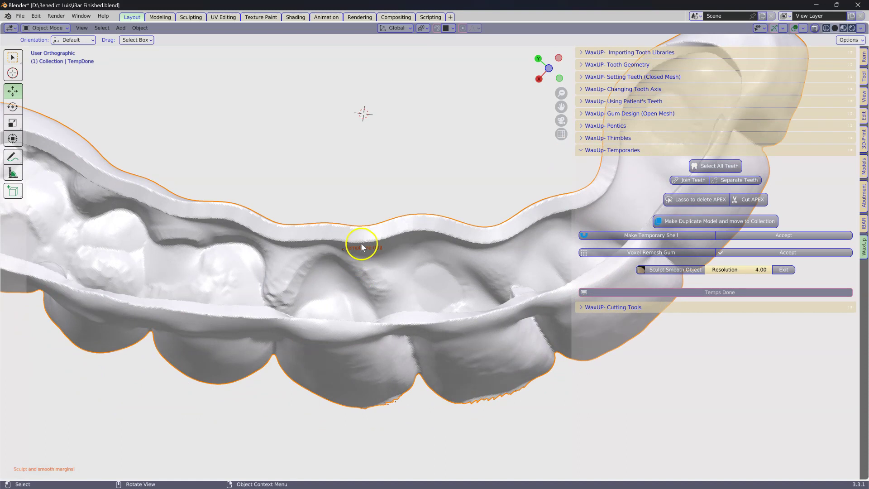
{"action": "middle_click_drag", "start_coordinate": [361, 243], "coordinate": [423, 232]}
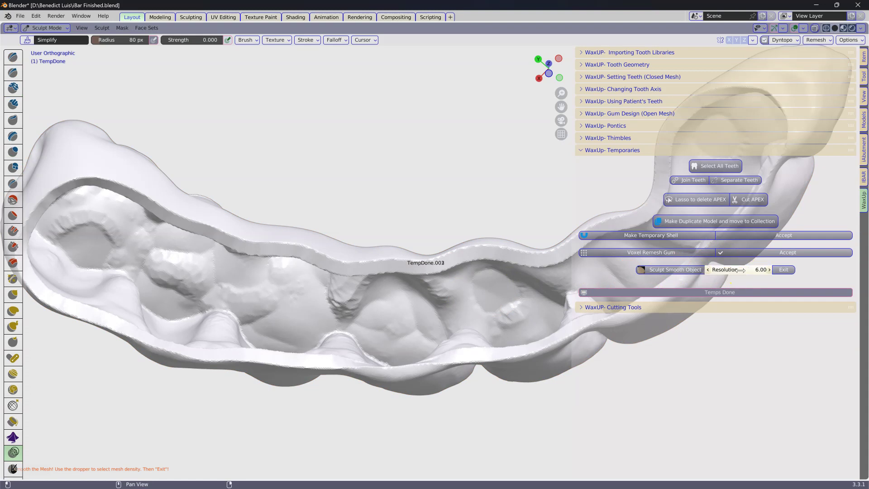
Start sculpt smoothing on the shell at resolution 6.00, with brush strength 0.738 and radius 255 px.
{"action": "right_click", "coordinate": [322, 228]}
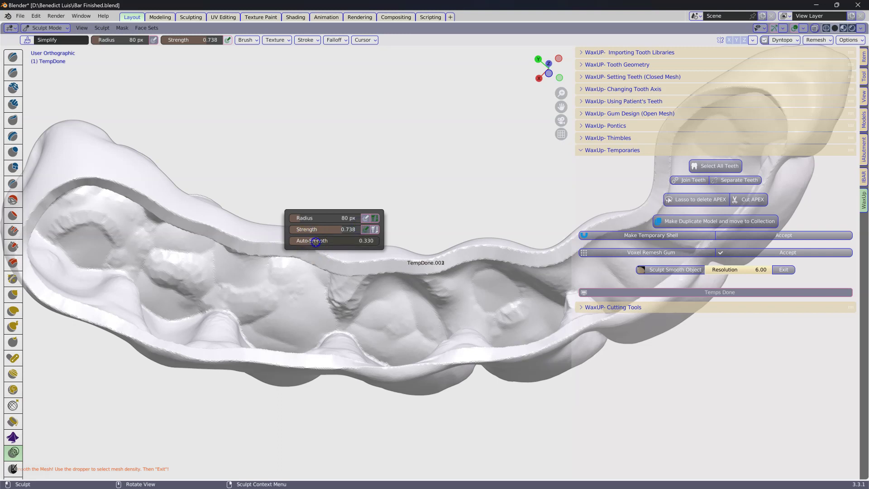
{"action": "left_click_drag", "start_coordinate": [315, 242], "coordinate": [316, 242]}
{"action": "right_click", "coordinate": [280, 152]}
Smooth the shell's rough margins and adjoining inner surfaces along the whole arch with the Simplify brush.
{"action": "mouse_move", "coordinate": [208, 151]}
{"action": "left_mouse_down"}
{"action": "mouse_move", "coordinate": [236, 145]}
{"action": "mouse_move", "coordinate": [213, 145]}
{"action": "left_mouse_up"}
{"action": "mouse_move", "coordinate": [161, 142]}
{"action": "middle_mouse_down"}
{"action": "mouse_move", "coordinate": [209, 196]}
{"action": "mouse_move", "coordinate": [130, 184]}
{"action": "middle_mouse_up"}
{"action": "mouse_move", "coordinate": [130, 184]}
{"action": "left_mouse_down"}
{"action": "mouse_move", "coordinate": [181, 217]}
{"action": "mouse_move", "coordinate": [297, 233]}
{"action": "mouse_move", "coordinate": [109, 188]}
{"action": "mouse_move", "coordinate": [68, 247]}
{"action": "mouse_move", "coordinate": [211, 301]}
{"action": "left_mouse_up"}
{"action": "mouse_move", "coordinate": [231, 302]}
{"action": "middle_mouse_down"}
{"action": "mouse_move", "coordinate": [219, 301]}
{"action": "mouse_move", "coordinate": [213, 312]}
{"action": "middle_mouse_up"}
{"action": "mouse_move", "coordinate": [174, 317]}
{"action": "left_mouse_down"}
{"action": "mouse_move", "coordinate": [196, 333]}
{"action": "mouse_move", "coordinate": [414, 357]}
{"action": "mouse_move", "coordinate": [365, 359]}
{"action": "mouse_move", "coordinate": [374, 264]}
{"action": "mouse_move", "coordinate": [419, 273]}
{"action": "mouse_move", "coordinate": [391, 296]}
{"action": "left_mouse_up"}
{"action": "mouse_move", "coordinate": [392, 297]}
{"action": "middle_mouse_down"}
{"action": "mouse_move", "coordinate": [387, 326]}
{"action": "mouse_move", "coordinate": [240, 322]}
{"action": "mouse_move", "coordinate": [195, 354]}
{"action": "middle_mouse_up"}
{"action": "mouse_move", "coordinate": [195, 355]}
{"action": "left_mouse_down"}
{"action": "mouse_move", "coordinate": [229, 355]}
{"action": "mouse_move", "coordinate": [258, 306]}
{"action": "mouse_move", "coordinate": [324, 277]}
{"action": "mouse_move", "coordinate": [343, 343]}
{"action": "mouse_move", "coordinate": [421, 187]}
{"action": "mouse_move", "coordinate": [459, 211]}
{"action": "mouse_move", "coordinate": [401, 186]}
{"action": "left_mouse_up"}
{"action": "mouse_move", "coordinate": [479, 201]}
{"action": "middle_mouse_down"}
{"action": "mouse_move", "coordinate": [479, 221]}
{"action": "mouse_move", "coordinate": [413, 305]}
{"action": "middle_mouse_up"}
{"action": "mouse_move", "coordinate": [413, 305]}
{"action": "left_mouse_down"}
{"action": "mouse_move", "coordinate": [421, 273]}
{"action": "mouse_move", "coordinate": [394, 217]}
{"action": "mouse_move", "coordinate": [363, 263]}
{"action": "left_mouse_up"}
{"action": "middle_click_drag", "start_coordinate": [307, 296], "coordinate": [297, 311]}
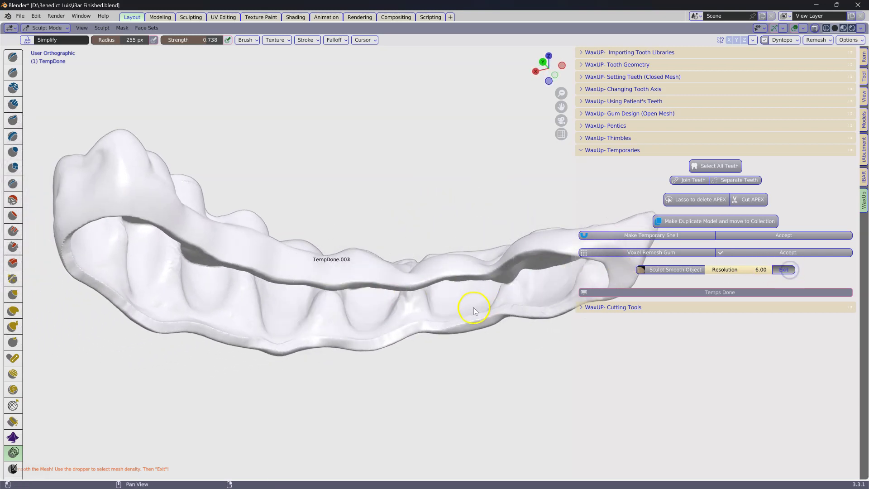
Exit sculpt smoothing and unhide the iBar so it sits together with the temporary shell.
{"action": "mouse_move", "coordinate": [384, 307]}
{"action": "middle_mouse_down"}
{"action": "mouse_move", "coordinate": [261, 365]}
{"action": "mouse_move", "coordinate": [256, 391]}
{"action": "mouse_move", "coordinate": [317, 354]}
{"action": "mouse_move", "coordinate": [370, 362]}
{"action": "mouse_move", "coordinate": [360, 291]}
{"action": "middle_mouse_up"}
{"action": "key", "text": "alt+h"}
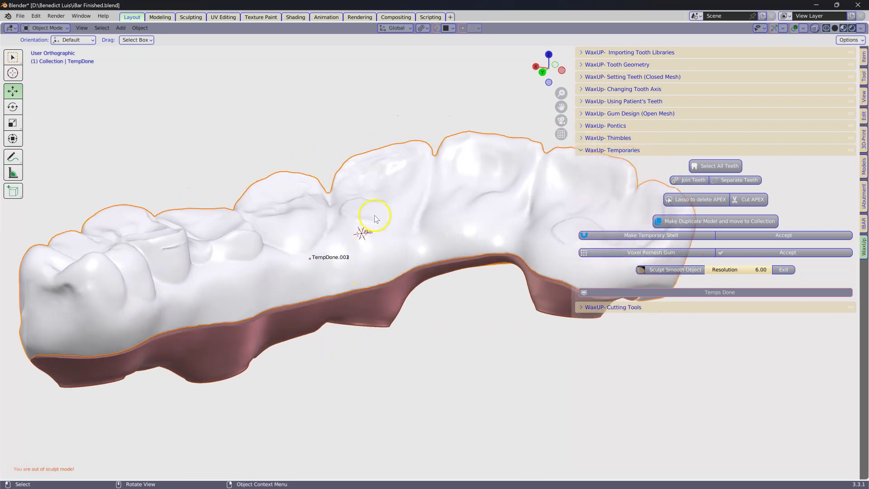
Clip the view to a thin vertical section through the shell and iBar, examine the fit from the side, and clear the clipping.
{"action": "key", "text": "b"}
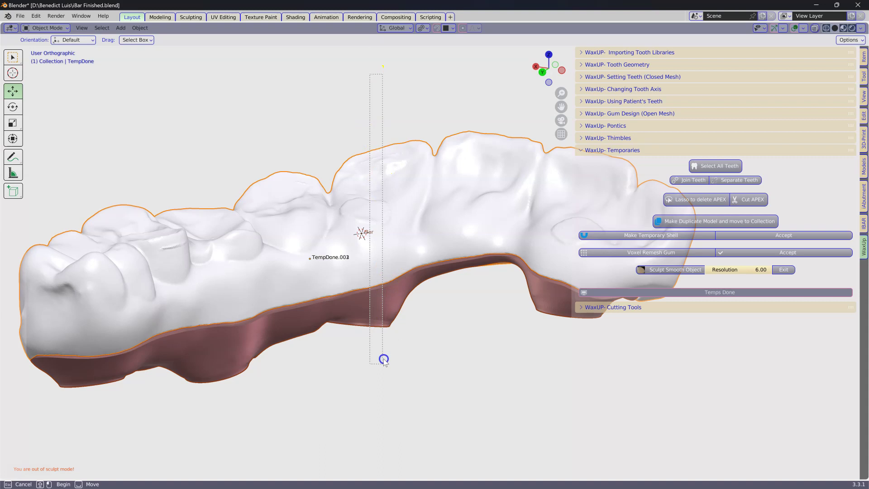
{"action": "left_click_drag", "start_coordinate": [384, 359], "coordinate": [383, 362]}
{"action": "middle_click_drag", "start_coordinate": [380, 372], "coordinate": [426, 343]}
{"action": "scroll", "coordinate": [503, 342], "scroll_direction": "up", "scroll_amount": 4}
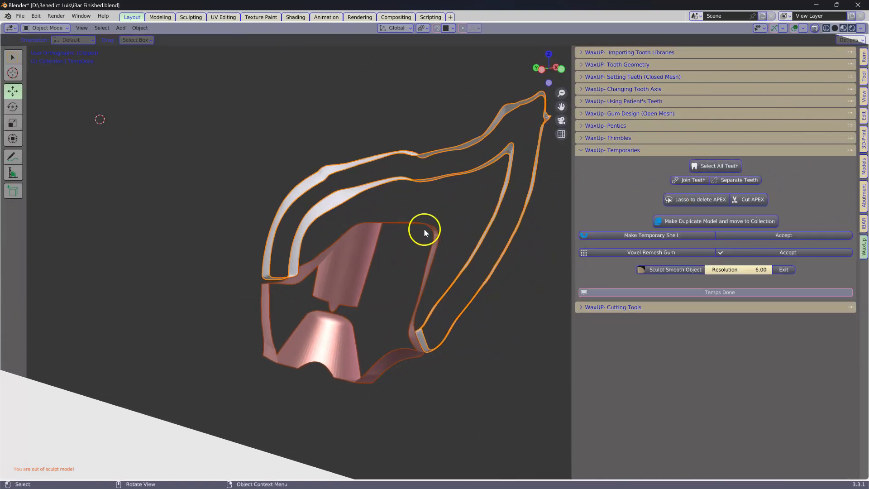
{"action": "middle_click_drag", "start_coordinate": [423, 228], "coordinate": [454, 321]}
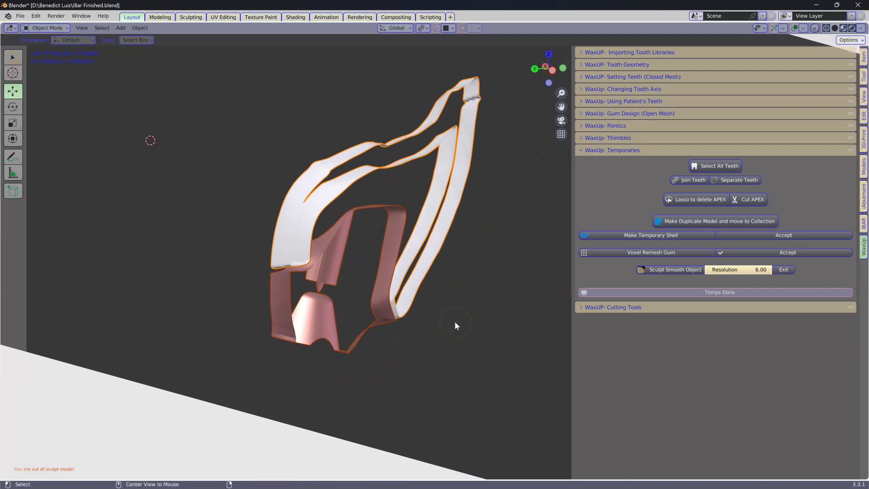
{"action": "left_click", "coordinate": [402, 329]}
{"action": "key", "text": "alt+b"}
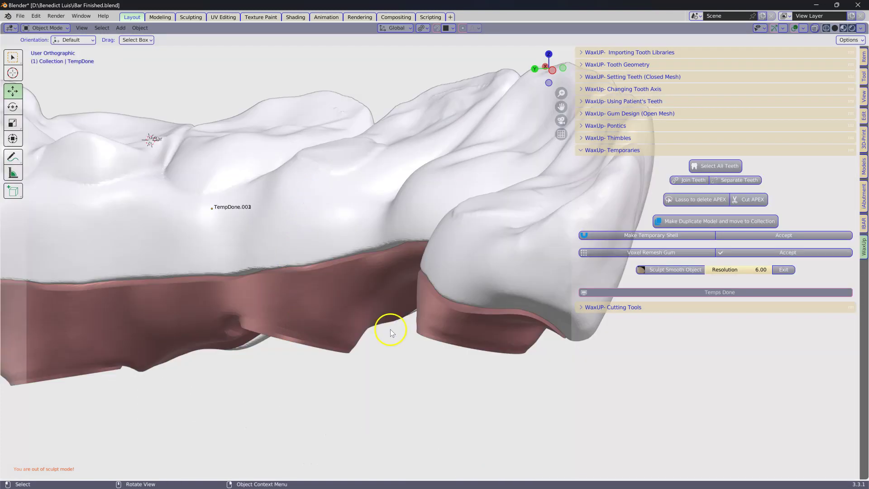
Sculpt smooth the rough ridges along the incisal edges of the shell's front teeth at resolution 4.00.
{"action": "scroll", "coordinate": [388, 330], "scroll_direction": "down", "scroll_amount": 8}
{"action": "middle_click_drag", "start_coordinate": [388, 330], "coordinate": [385, 330]}
{"action": "scroll", "coordinate": [384, 330], "scroll_direction": "up", "scroll_amount": 2}
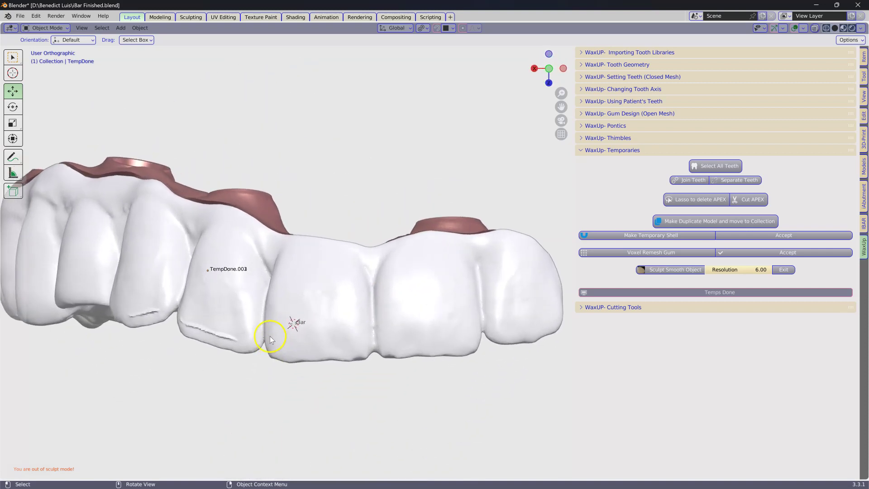
{"action": "left_click", "coordinate": [275, 322]}
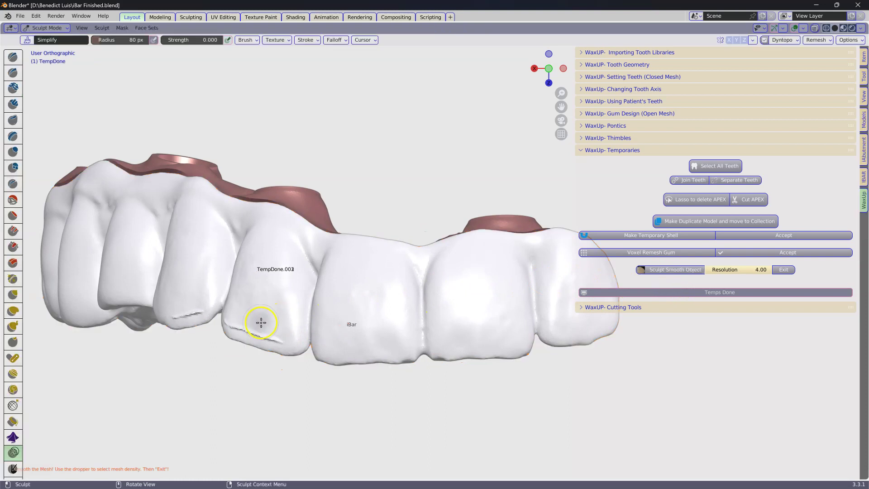
{"action": "left_click_drag", "start_coordinate": [286, 333], "coordinate": [233, 324]}
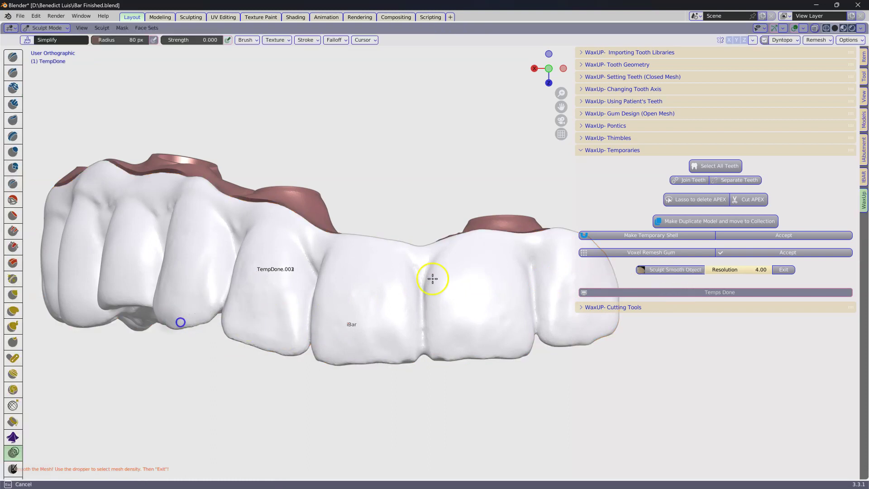